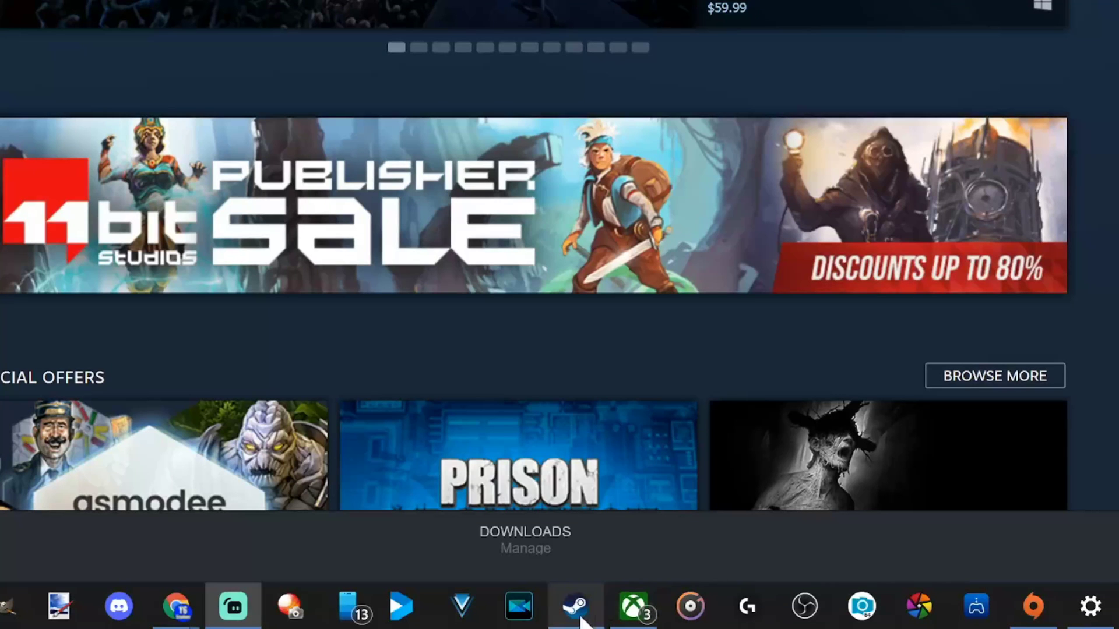
Switch Steam into Big Picture mode from the taskbar icon's jump list
mouse_move(582, 622)
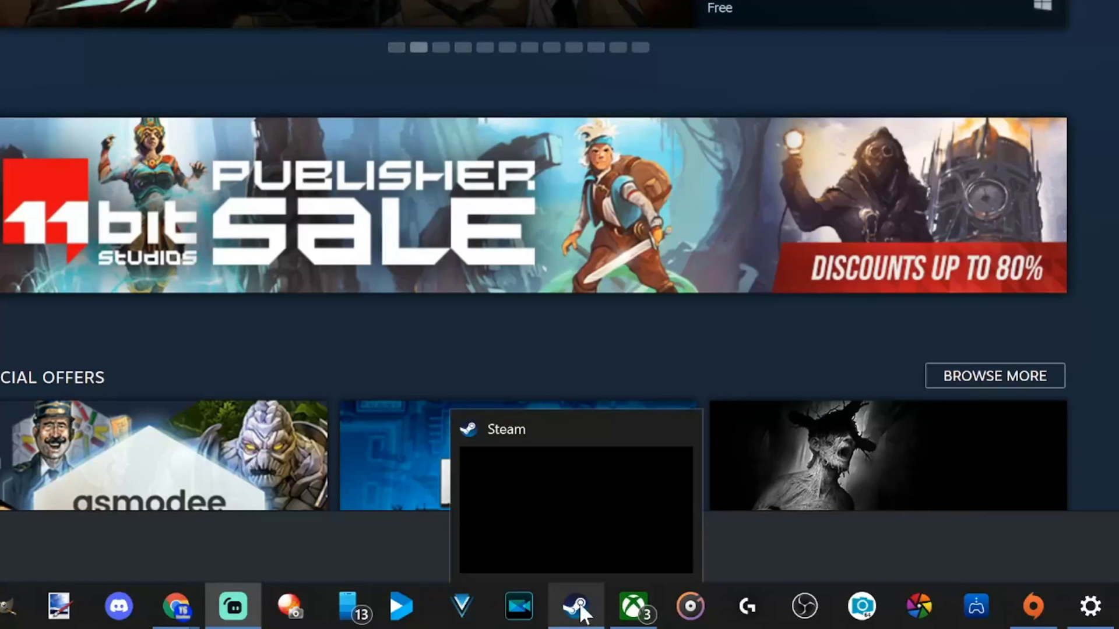
right_click(581, 610)
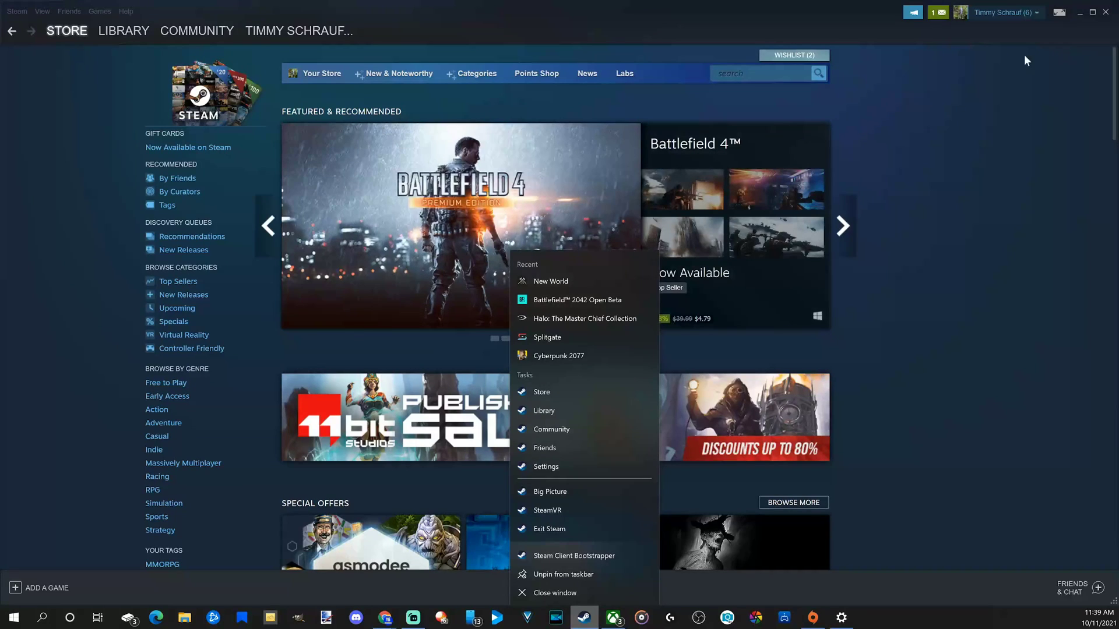
left_click(996, 42)
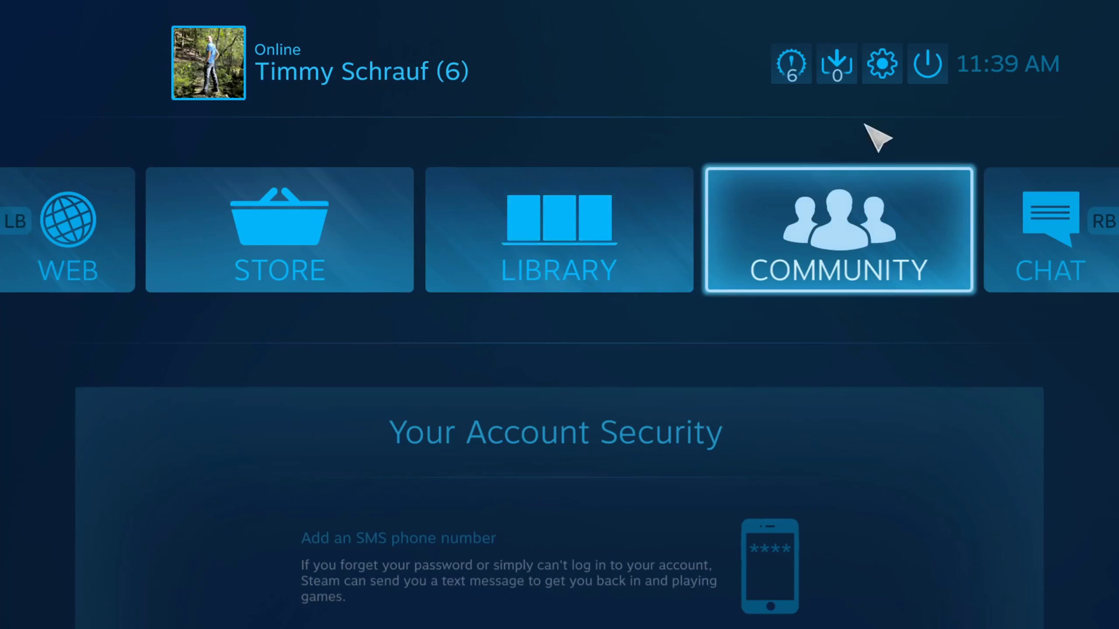
In Big Picture Display settings, keep target resolution 1920x1080 and review the target monitor list (Generic PnP Monitor)
left_click(883, 75)
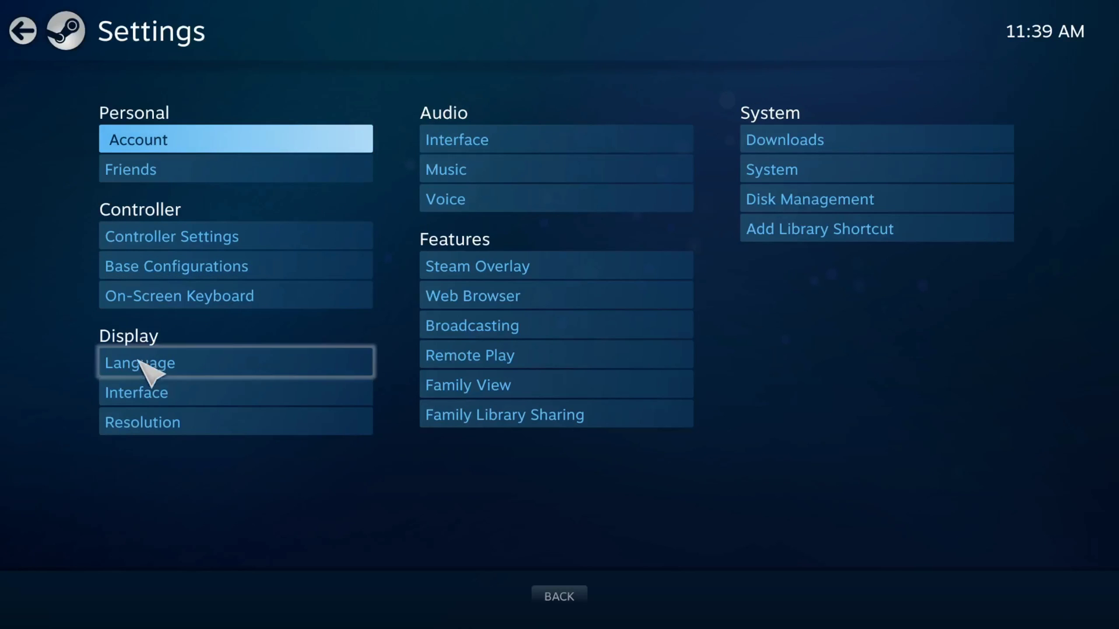
left_click(158, 420)
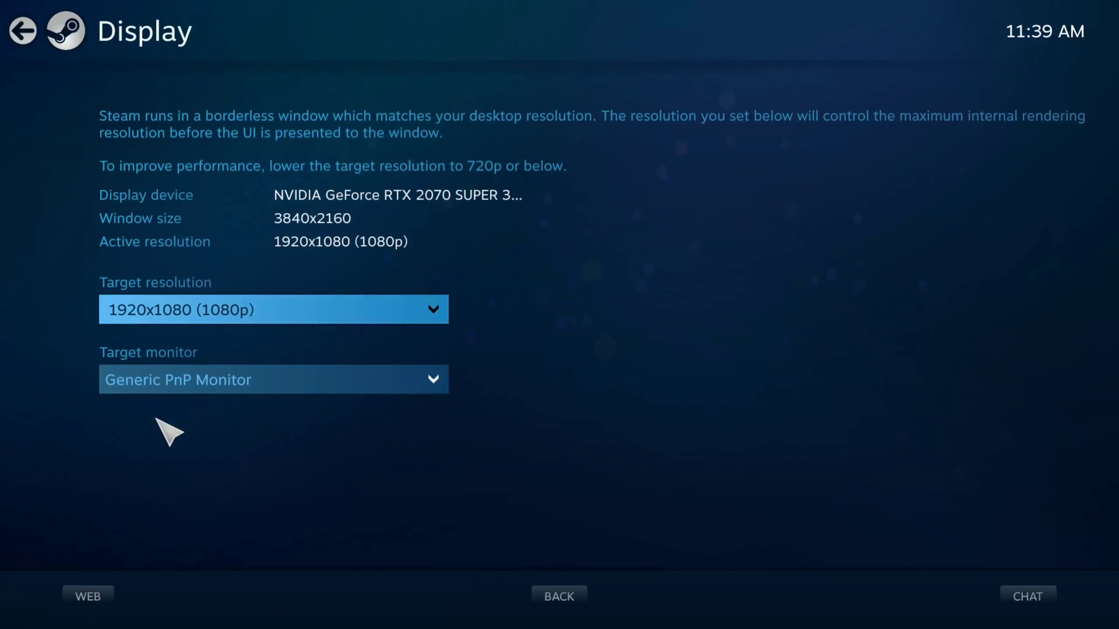
left_click(441, 313)
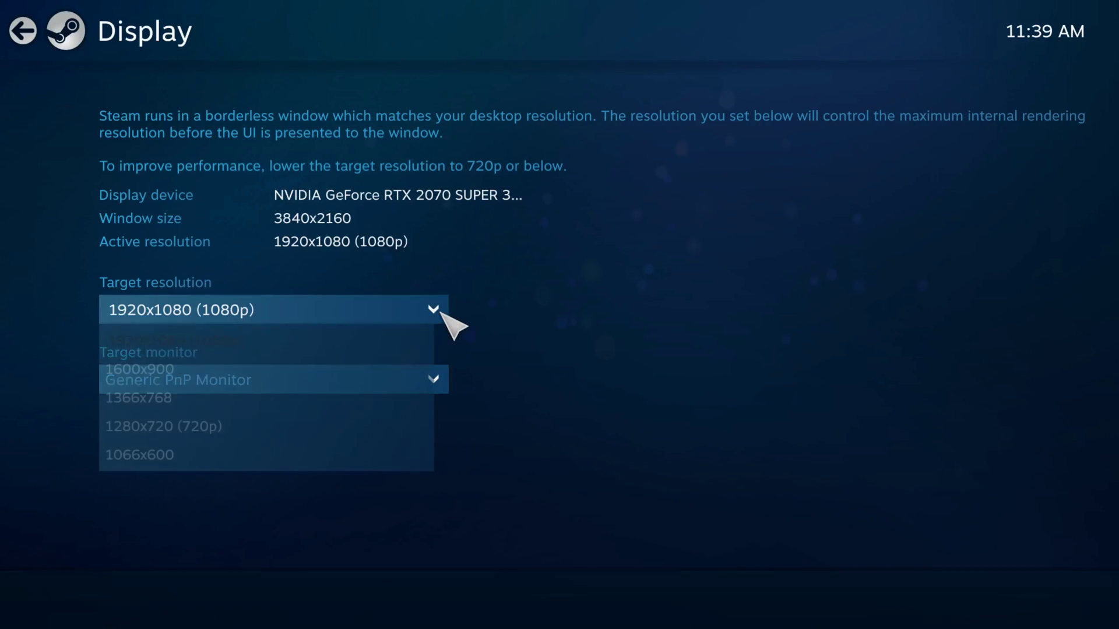
left_click(573, 302)
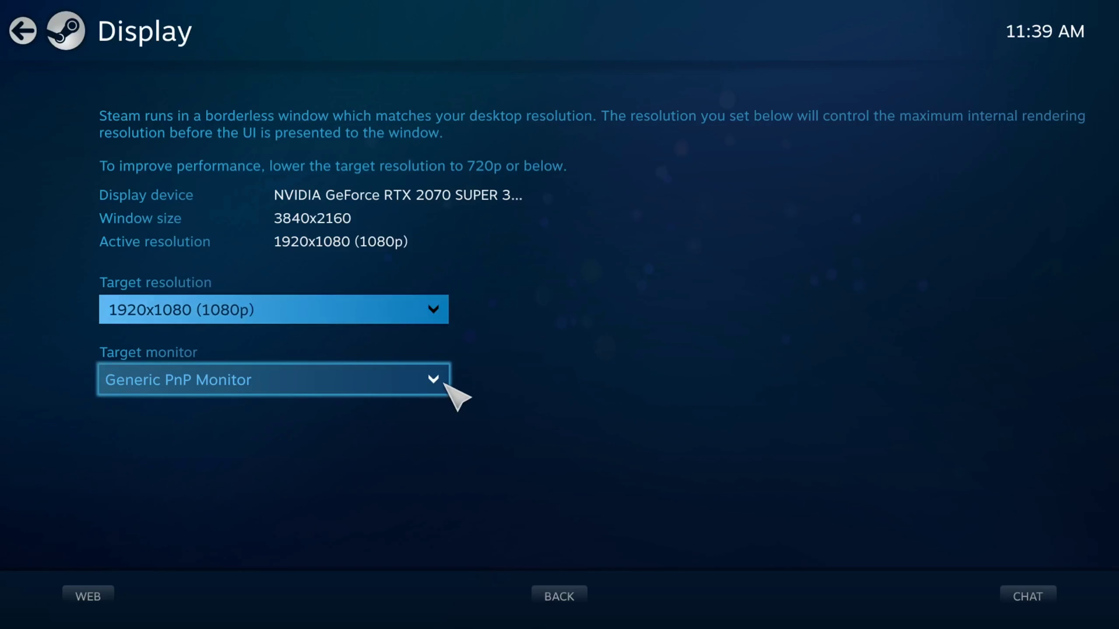
left_click(442, 384)
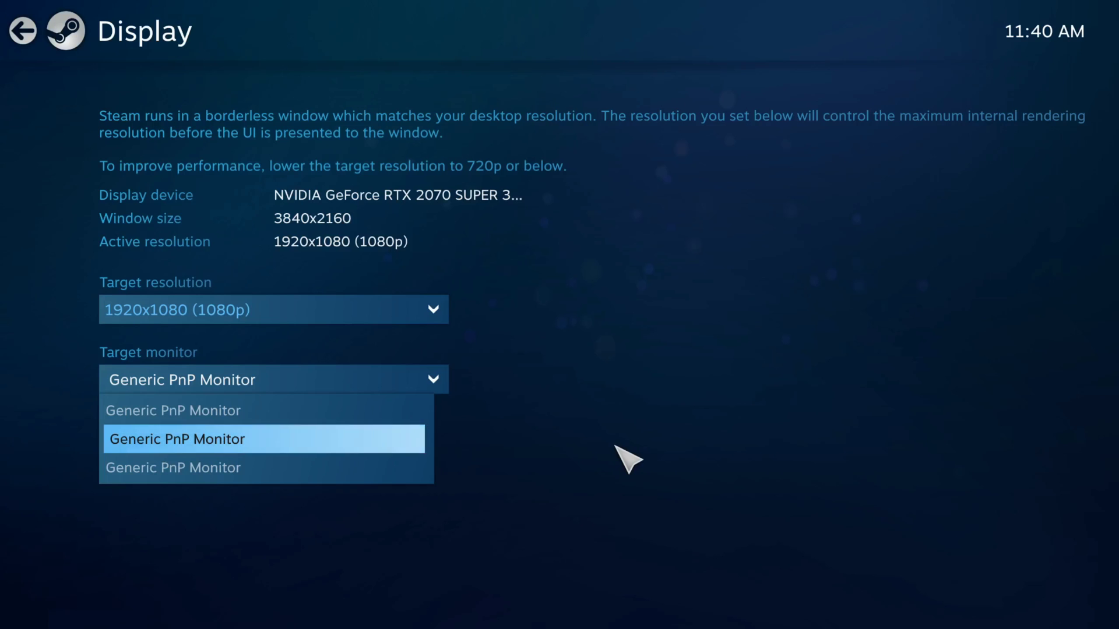
key("Escape")
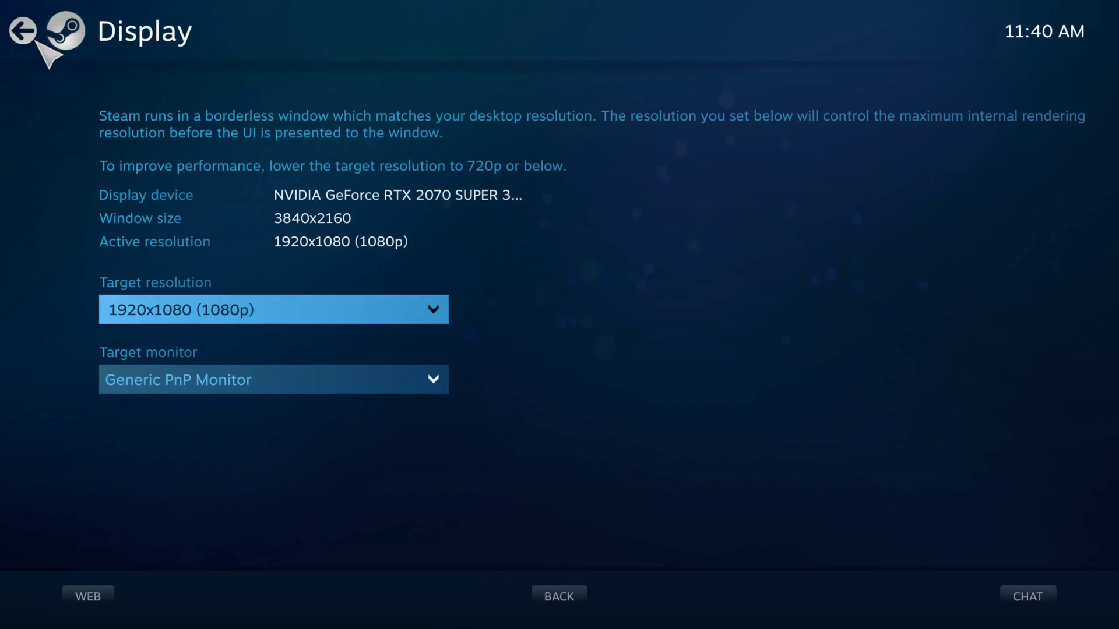
Go back to the Big Picture home screen and launch Halo: The Master Chief Collection from the Library
left_click(21, 26)
left_click(24, 32)
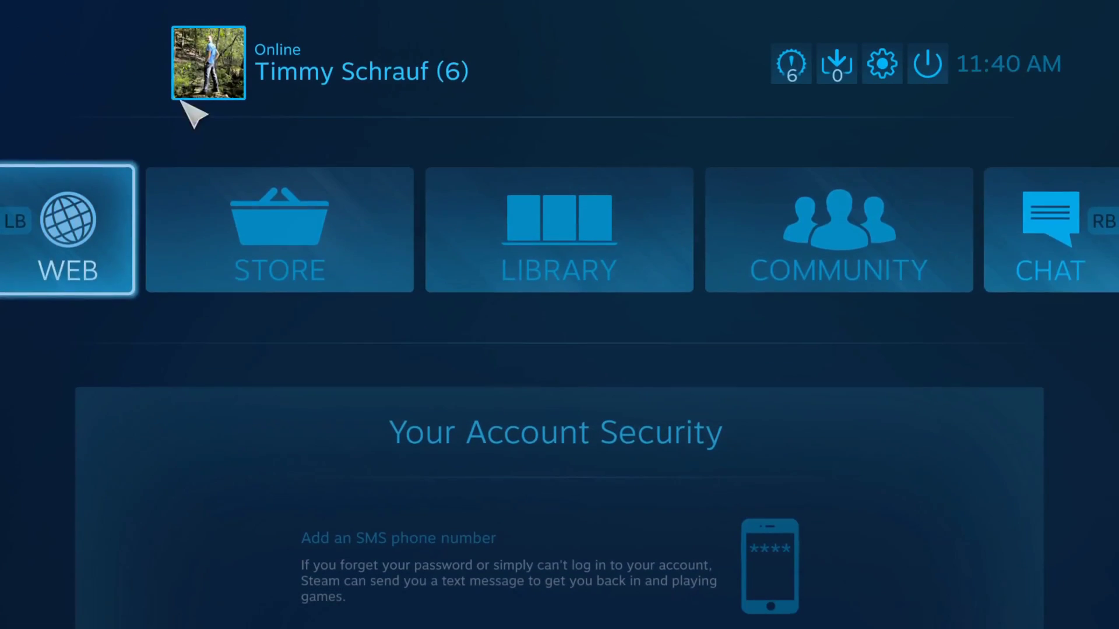
left_click(512, 263)
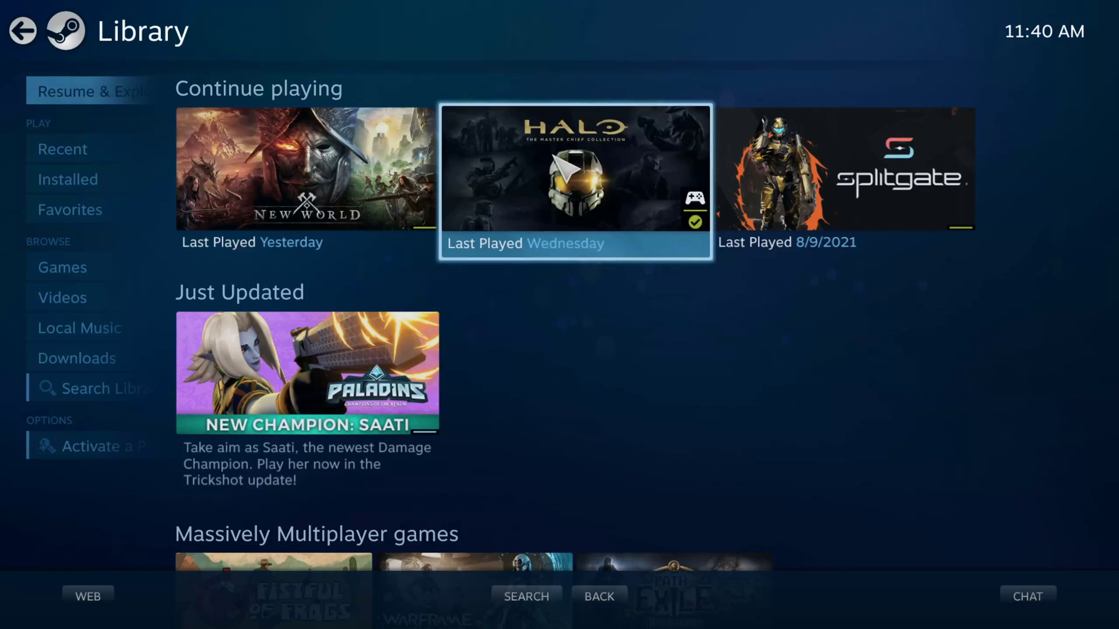
left_click(555, 157)
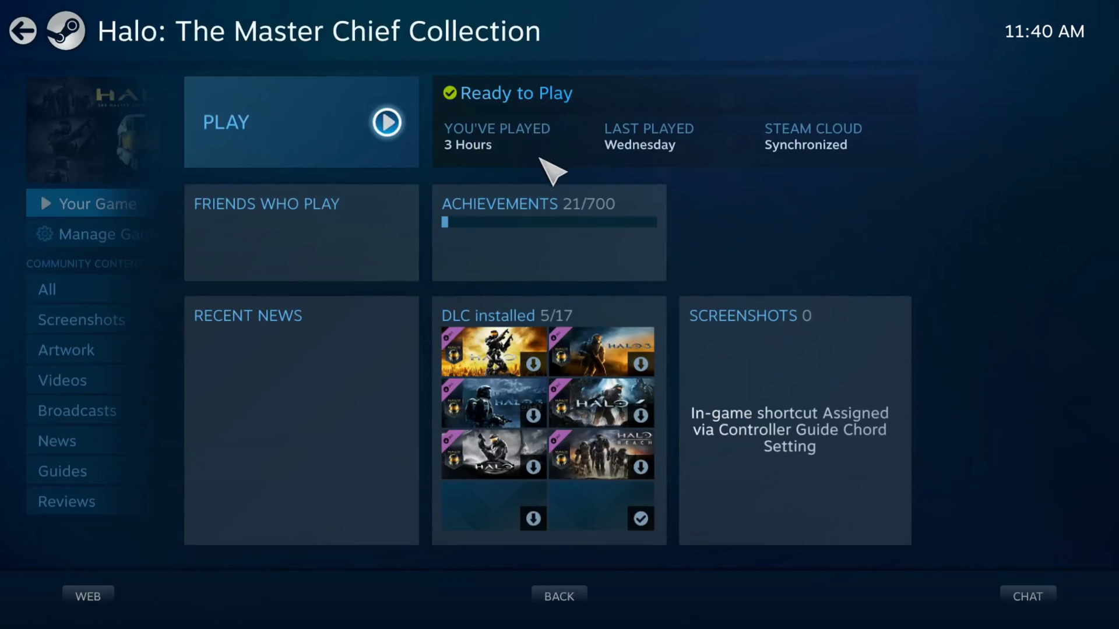
left_click(389, 124)
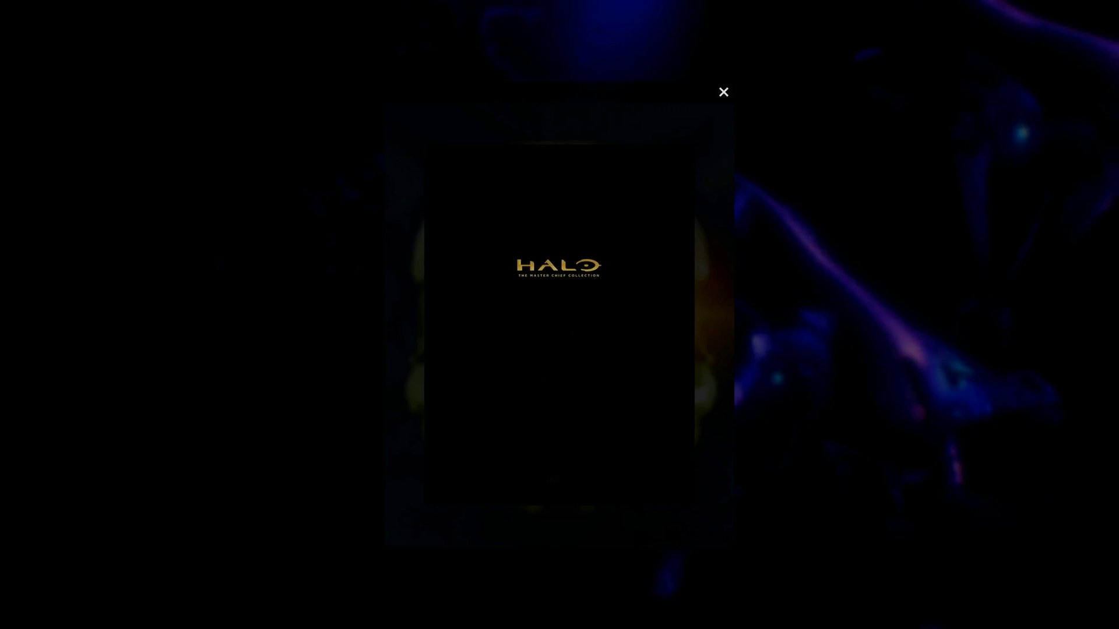
Dismiss the sign-in prompt and set Halo's video monitor to GSM7707 [1] at 3840x2160 fullscreen
left_click(587, 484)
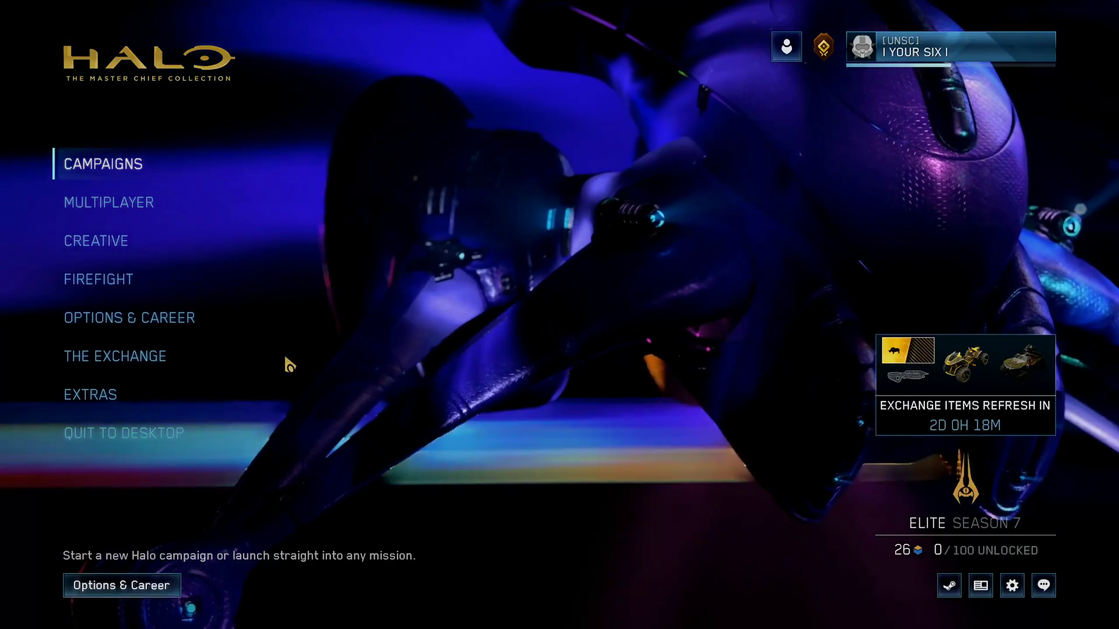
left_click(173, 317)
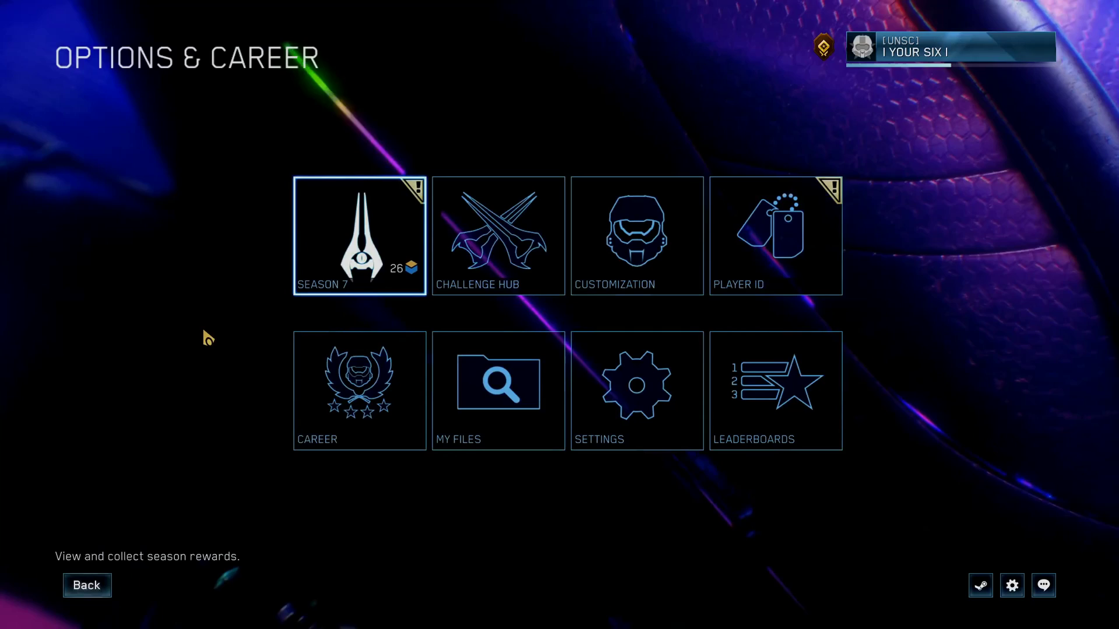
left_click(658, 390)
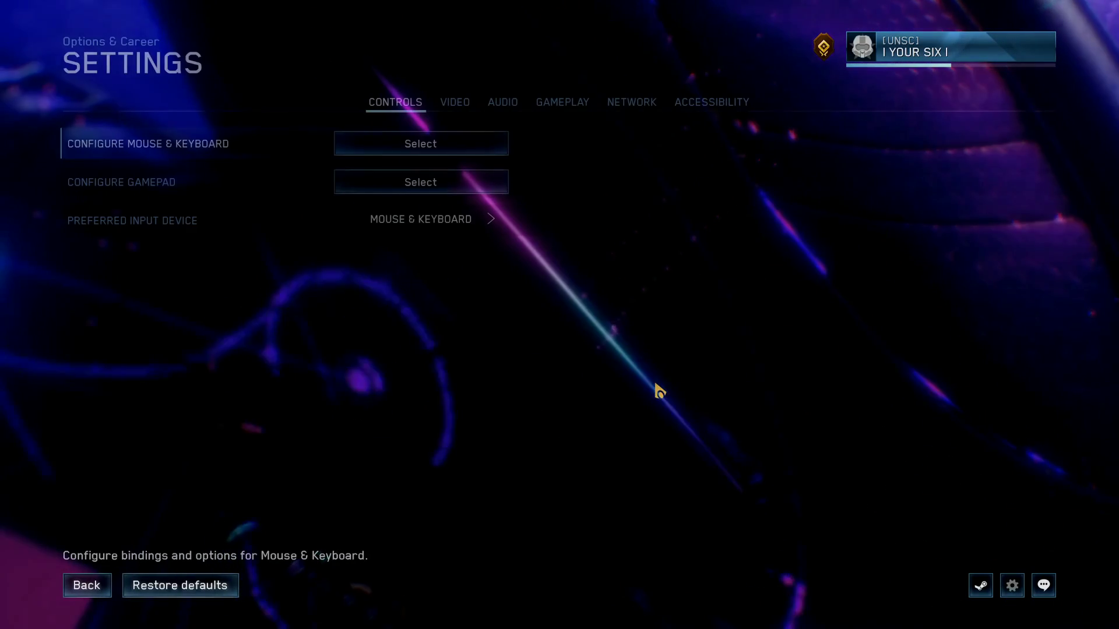
left_click(466, 104)
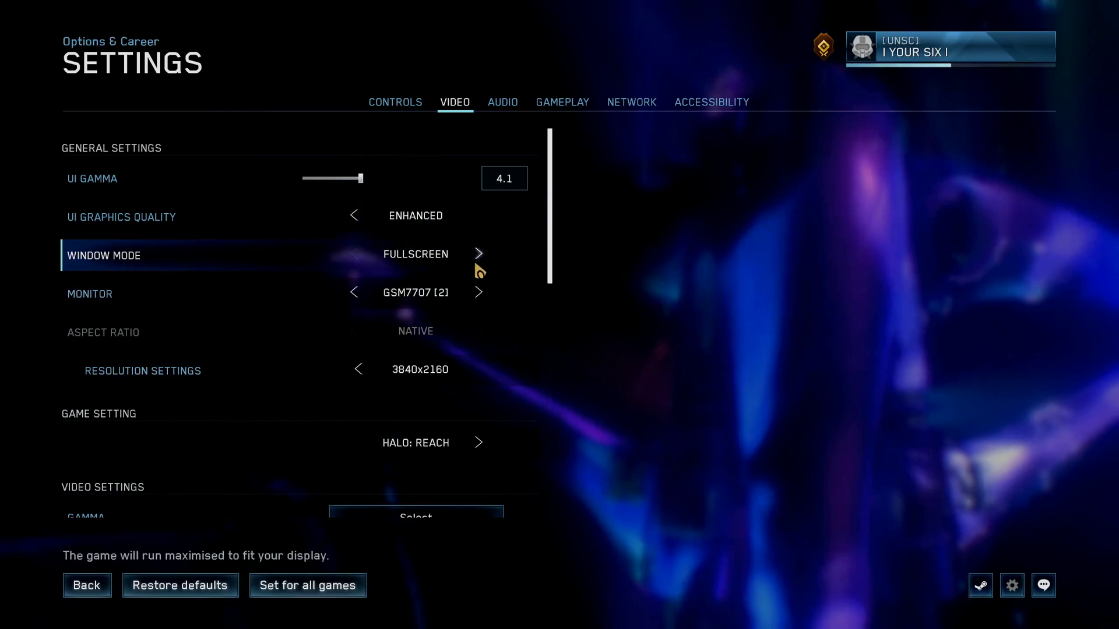
left_click(478, 292)
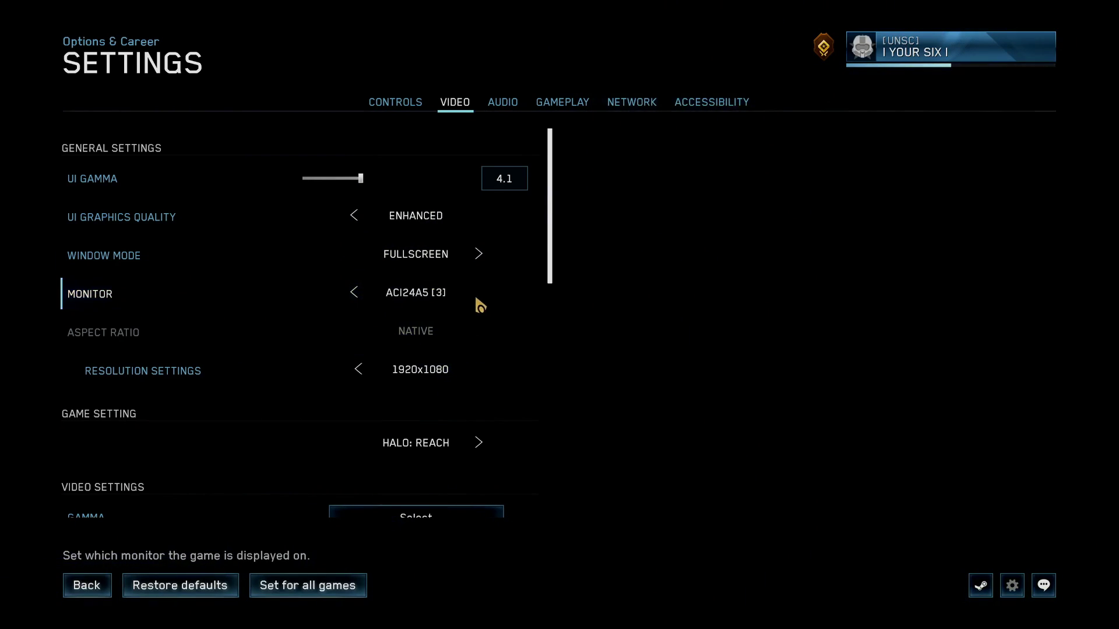
left_click(357, 299)
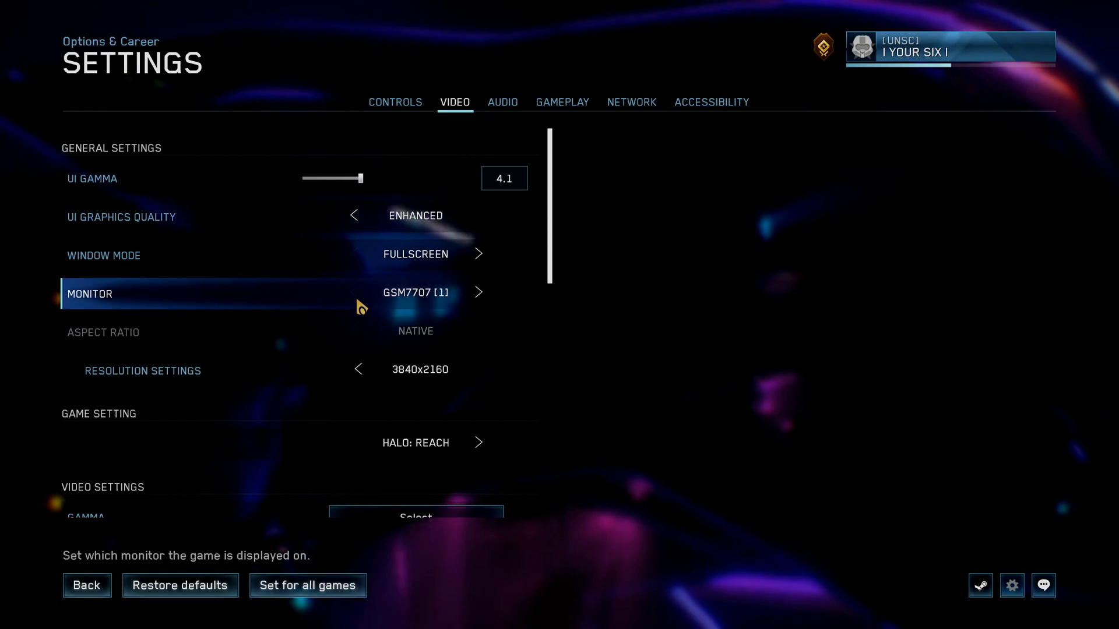
Switch Halo's window mode to WINDOWED and bring up the Steam overlay to leave the game
left_click(478, 256)
left_click(478, 257)
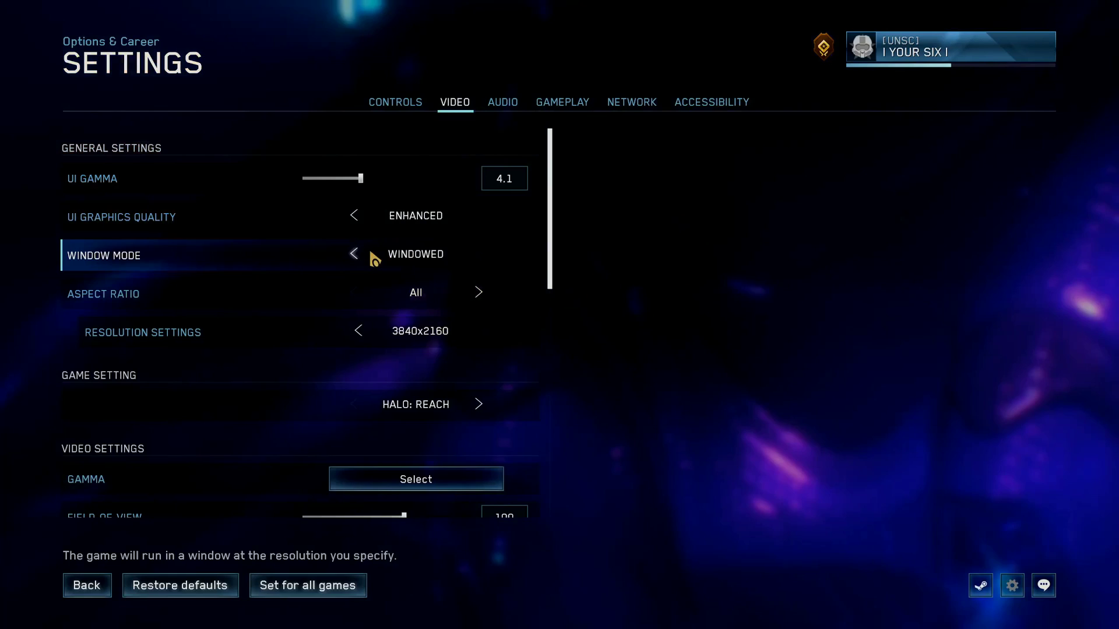
key("shift+Tab")
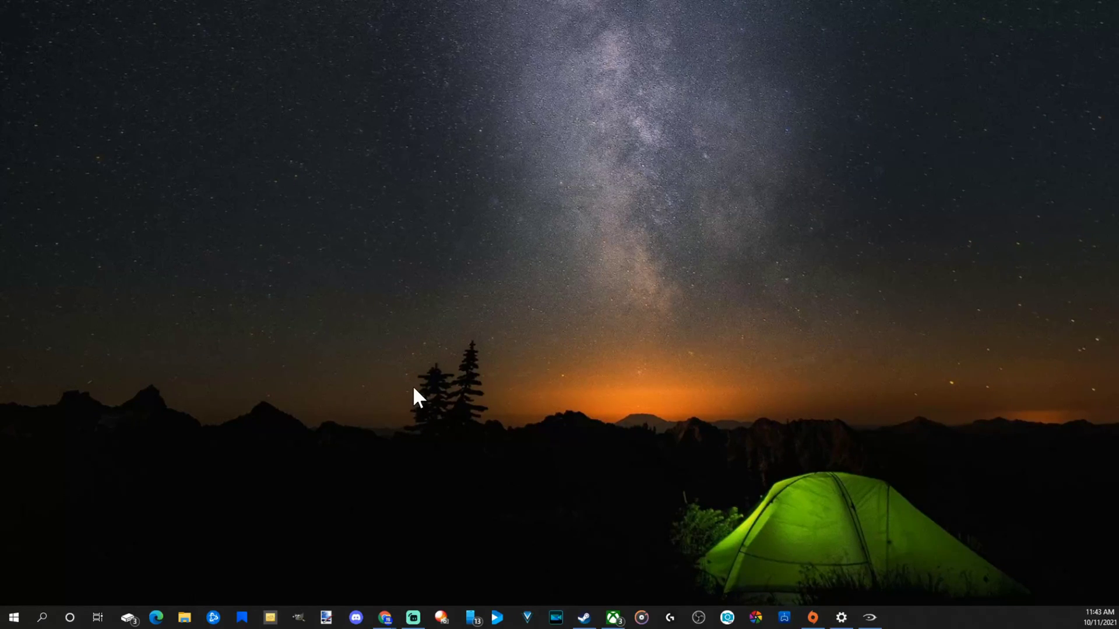
right_click(411, 377)
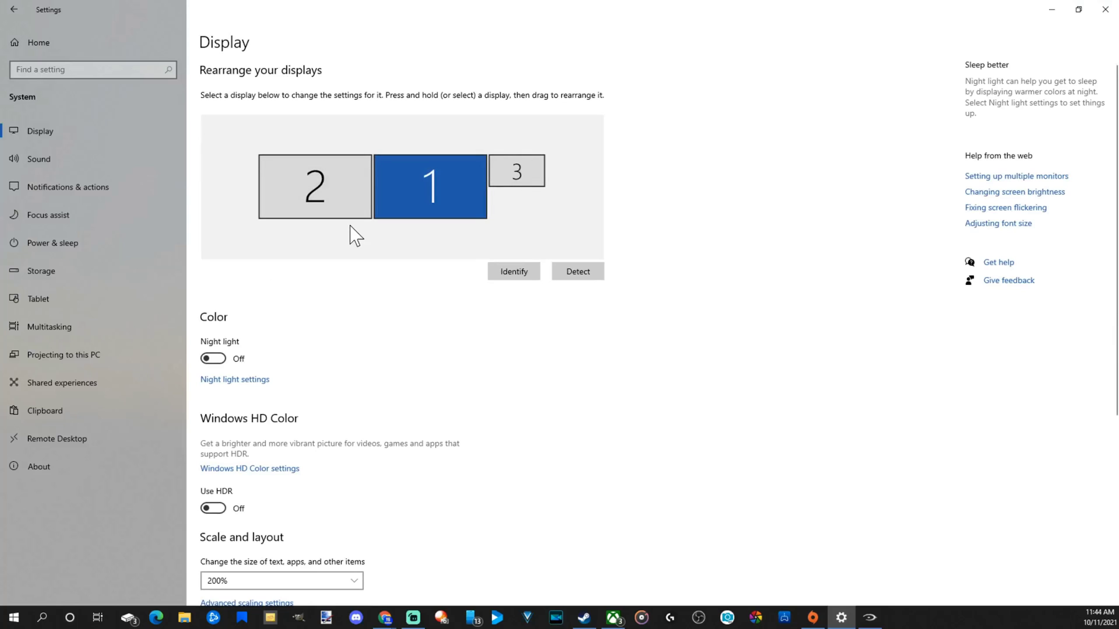
left_click(332, 192)
left_click(389, 177)
left_click(518, 175)
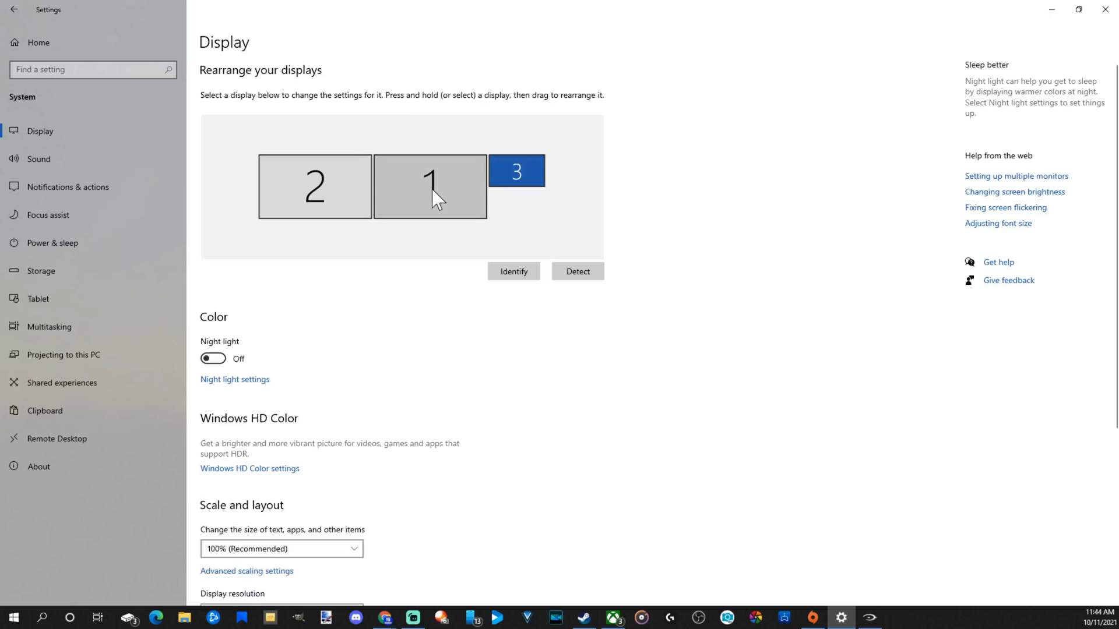
left_click(432, 190)
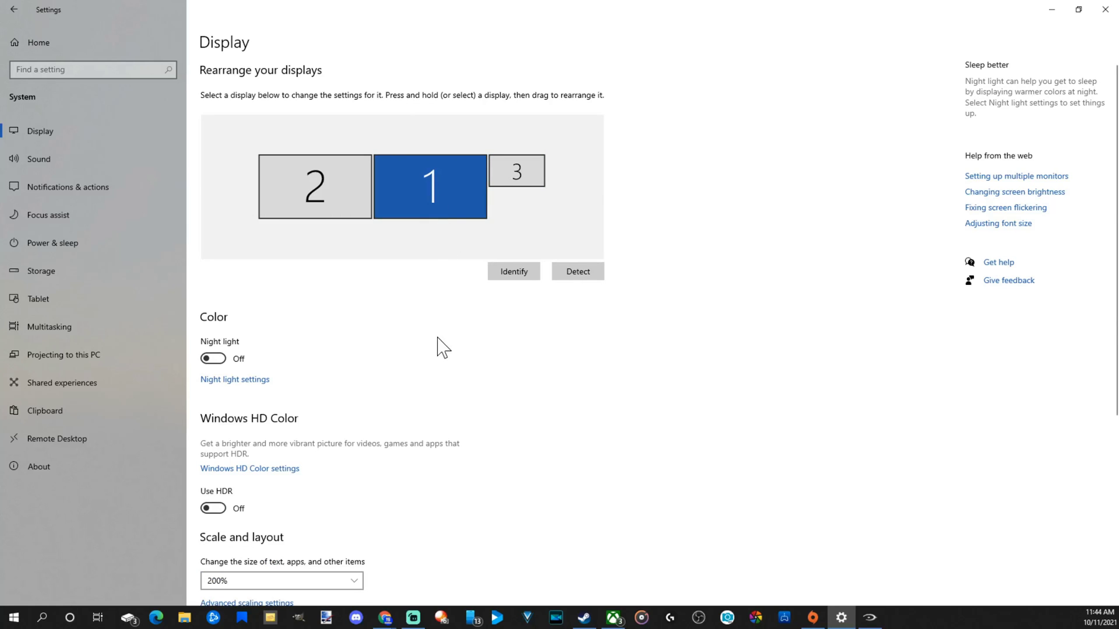
scroll(453, 293, "down", 5)
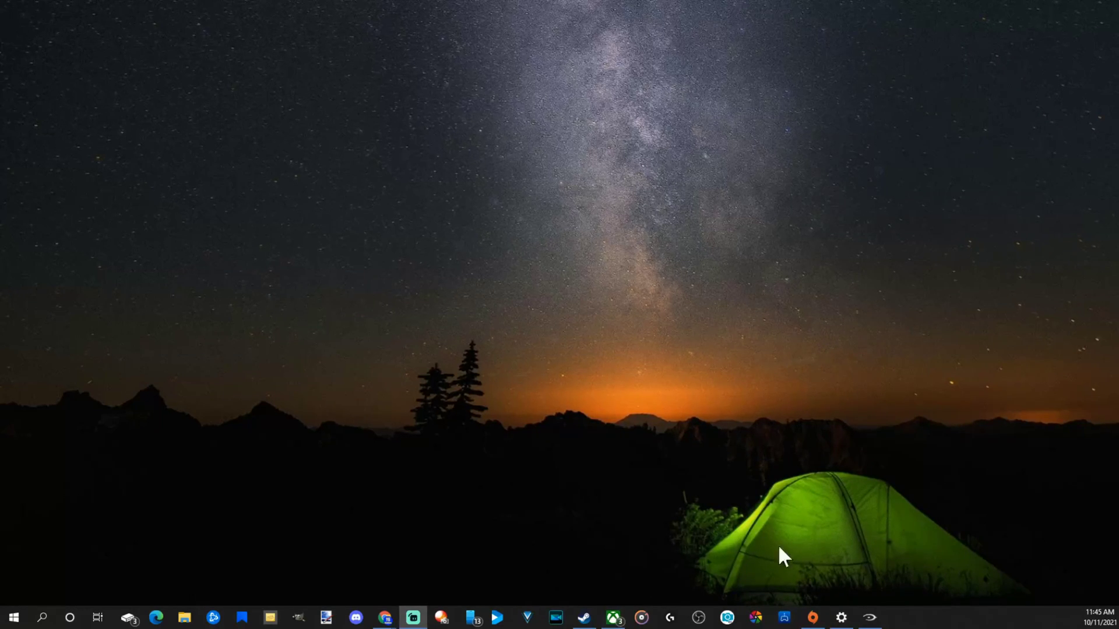
left_click(839, 625)
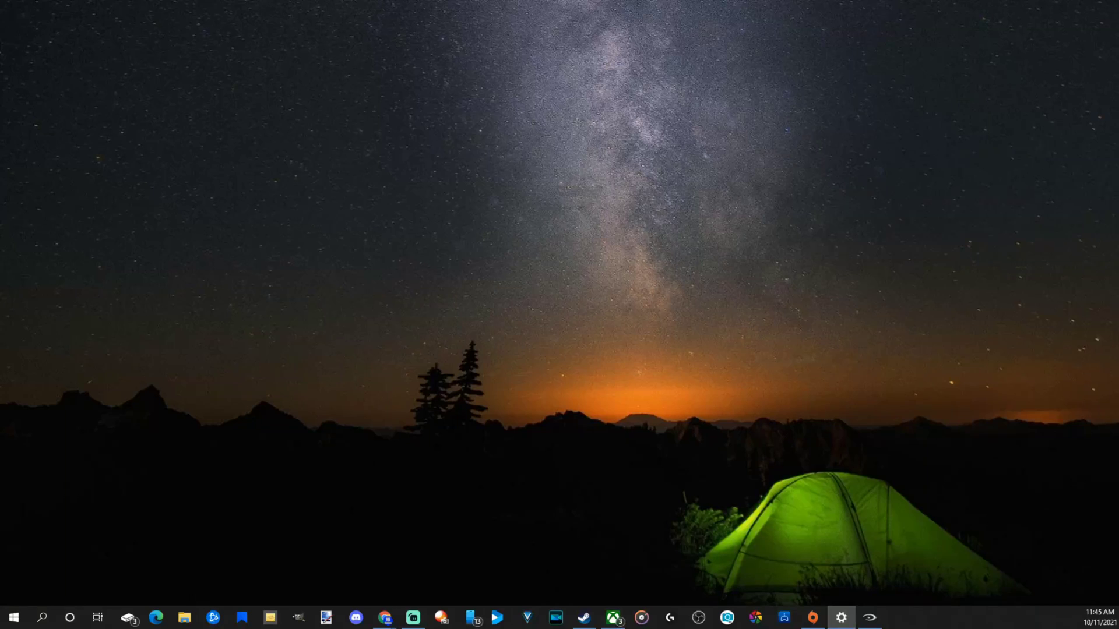